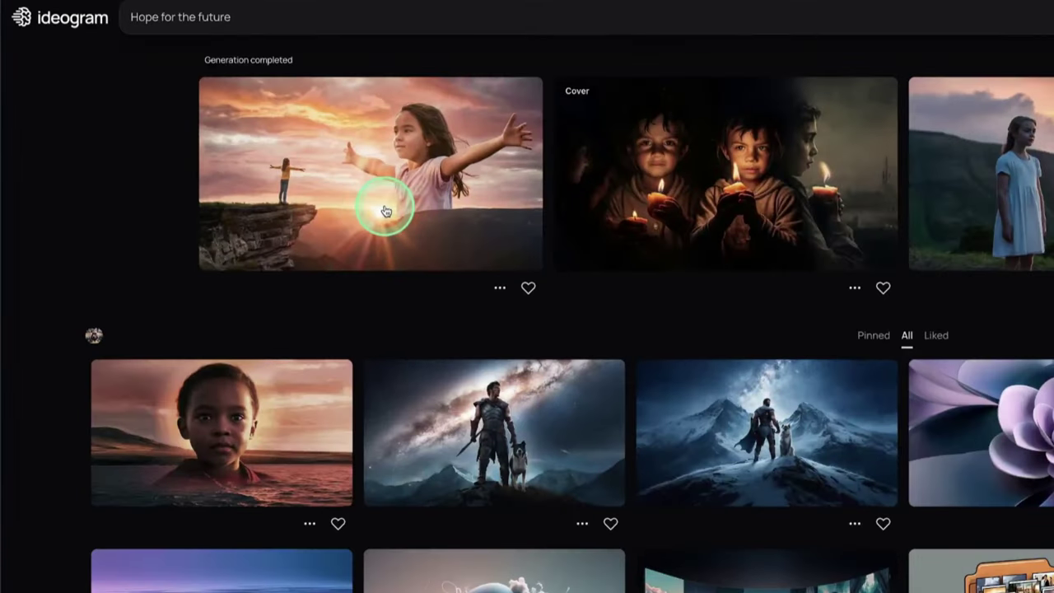
# Open the sunset girl image in Ideogram and download its upscaled version from Leonardo.Ai's Universal Upscaler.
pyautogui.click(386, 212)
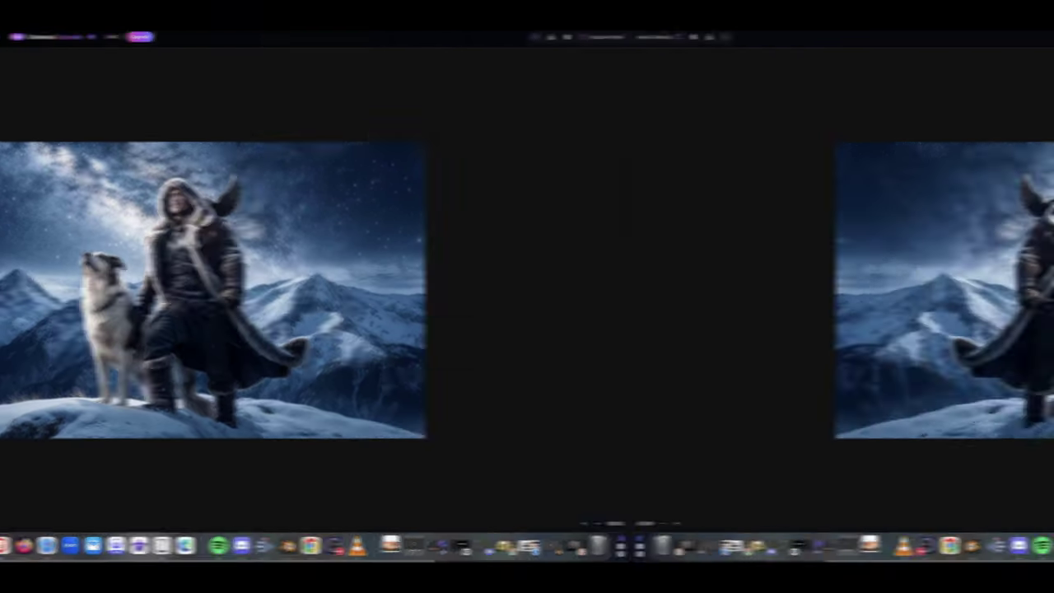
pyautogui.click(262, 188)
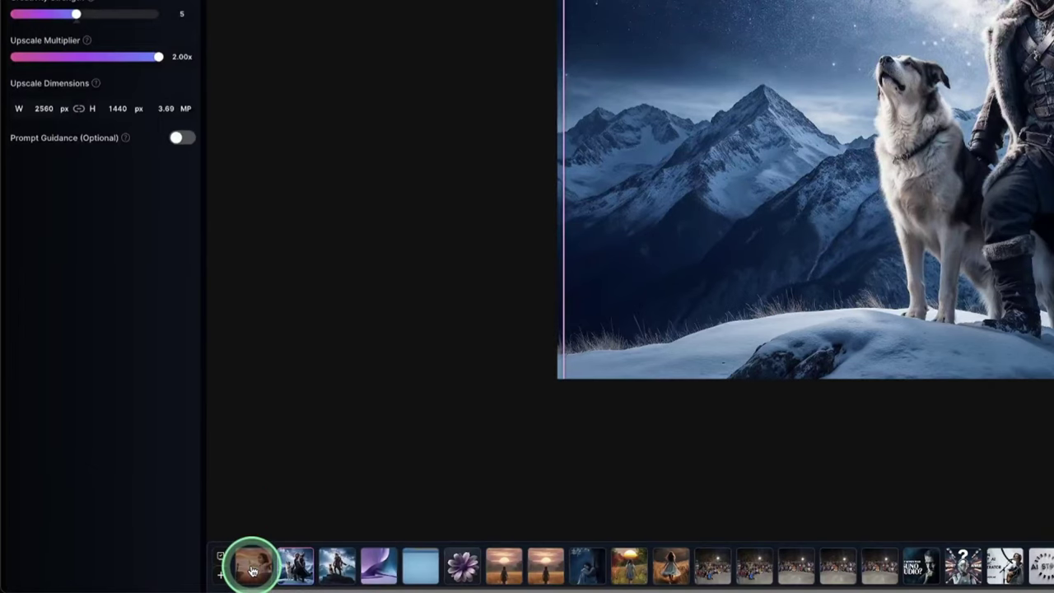
pyautogui.click(252, 570)
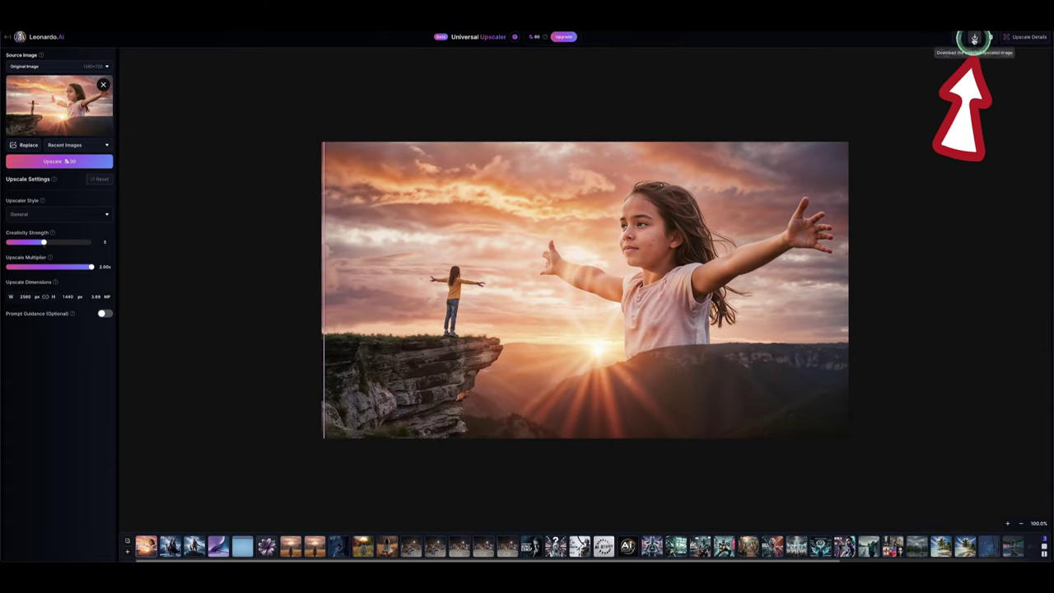
pyautogui.click(974, 39)
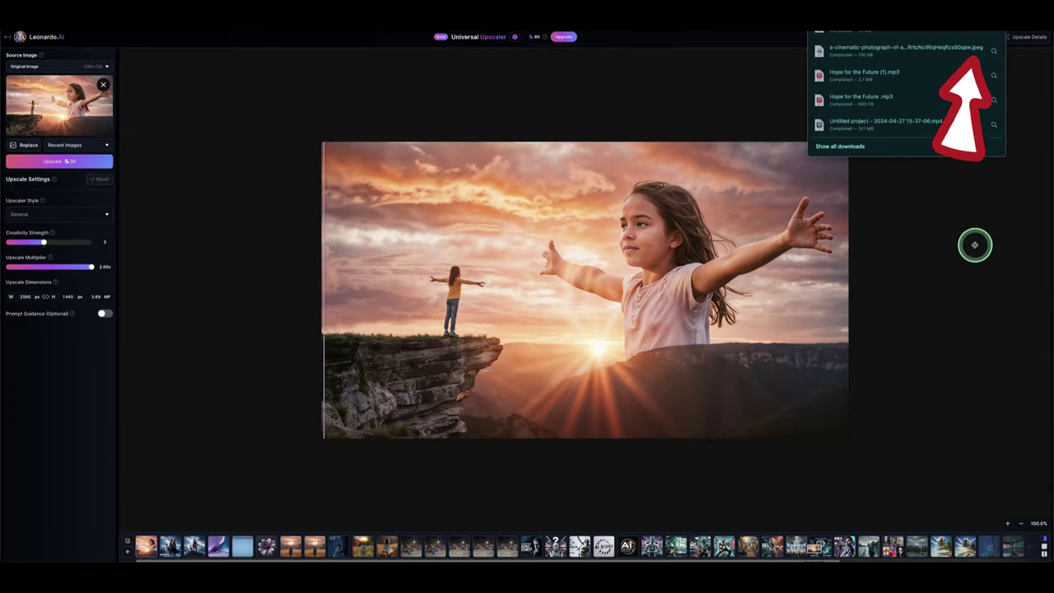
pyautogui.click(974, 287)
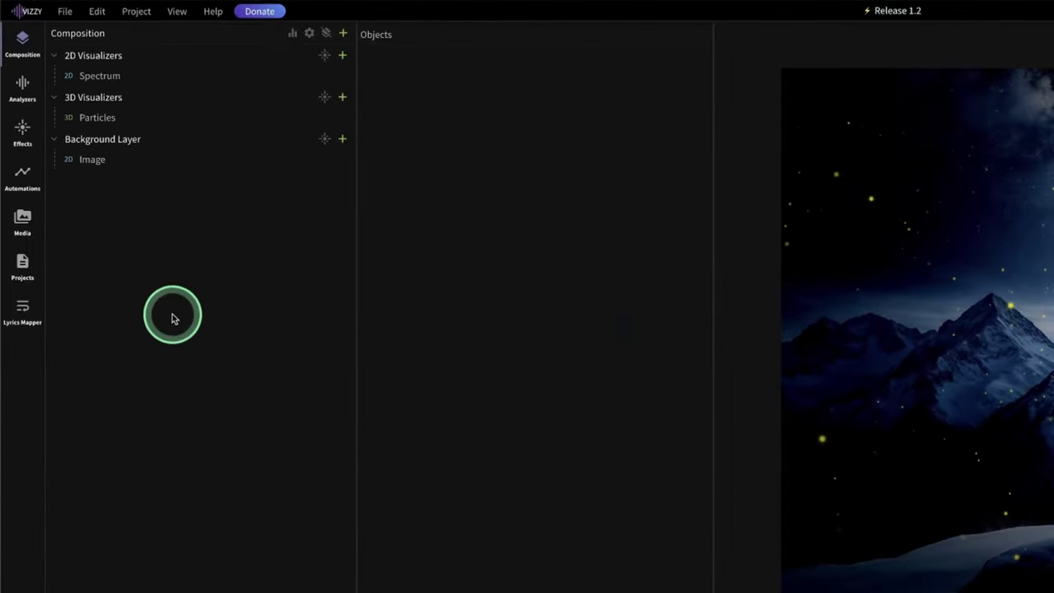
# Switch to Vizzy, start a new project and preview its default visualizer part-way through the track.
pyautogui.click(66, 13)
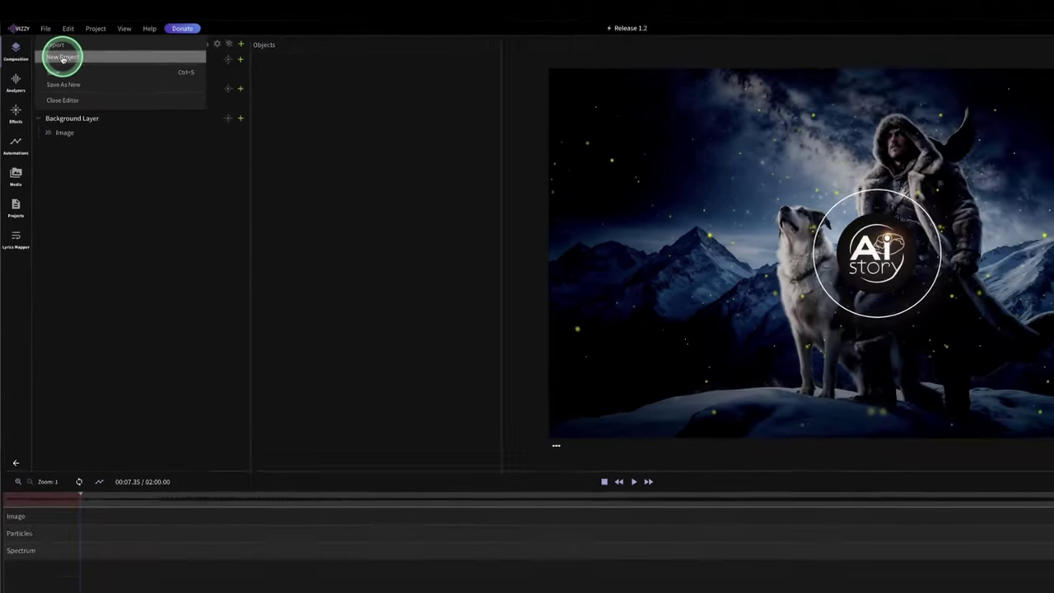
pyautogui.click(89, 54)
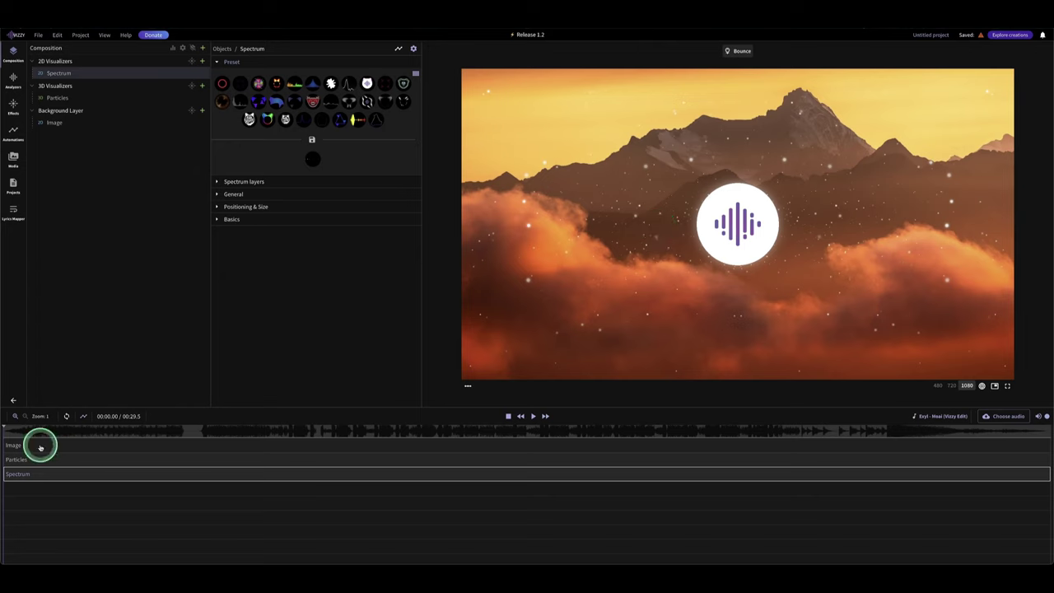
pyautogui.click(306, 435)
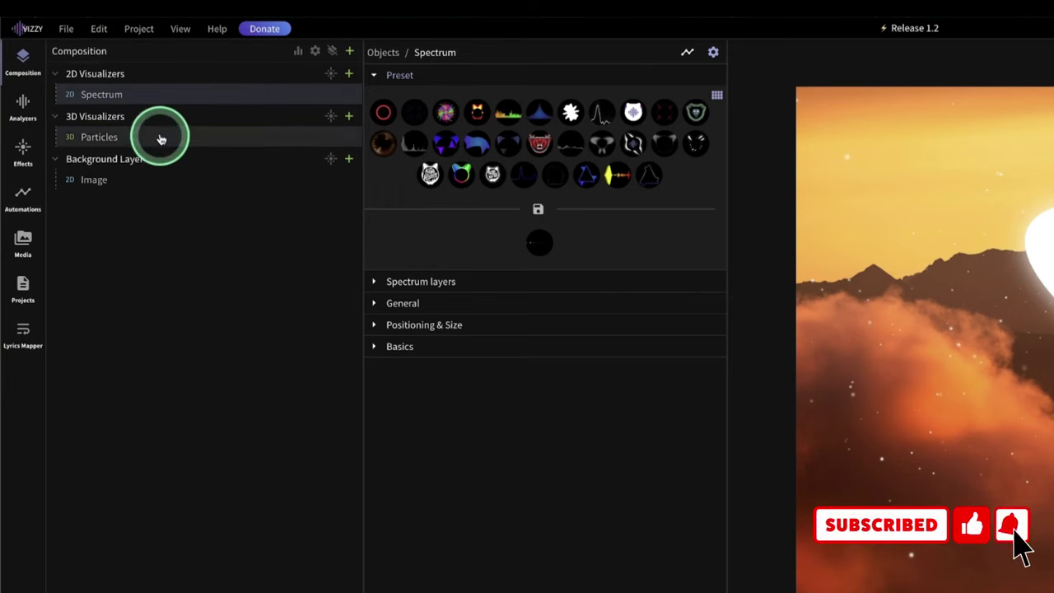
# Look through the project's audio analyzers, effects and automations, and return to the composition layers.
pyautogui.click(23, 107)
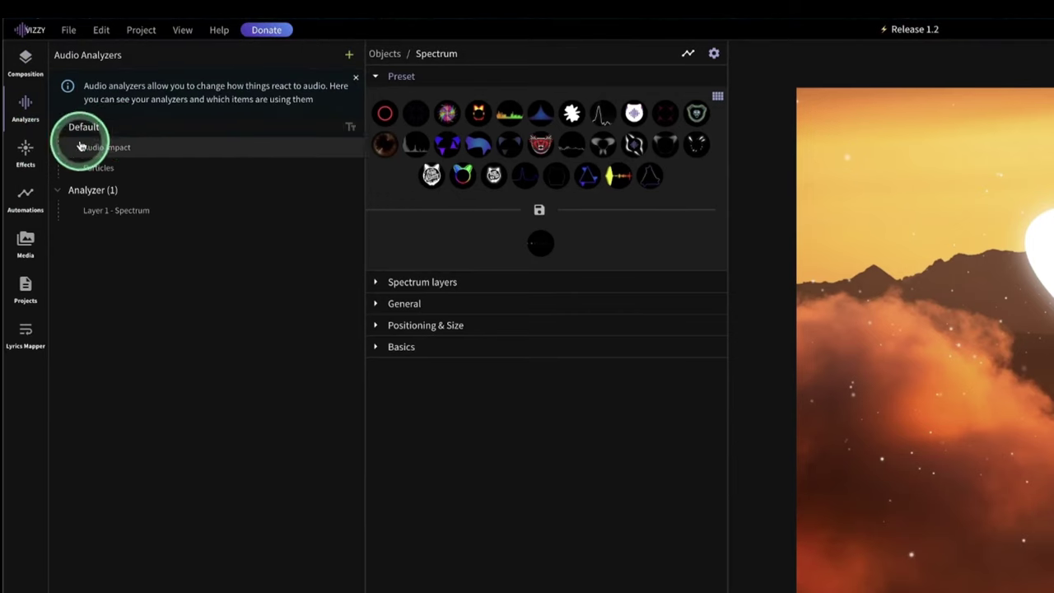
pyautogui.click(27, 151)
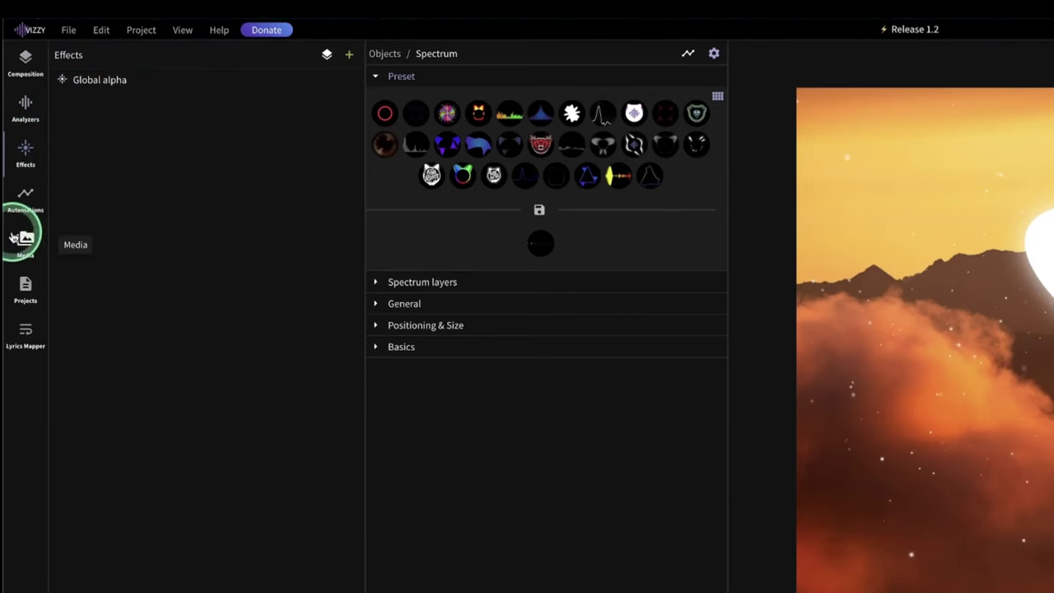
pyautogui.click(26, 196)
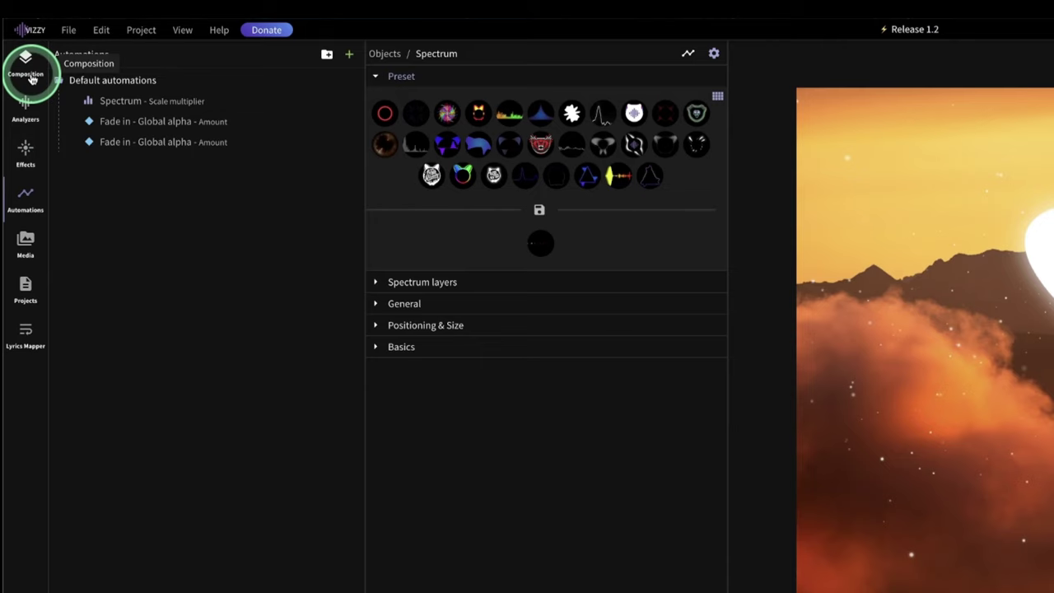
pyautogui.click(31, 78)
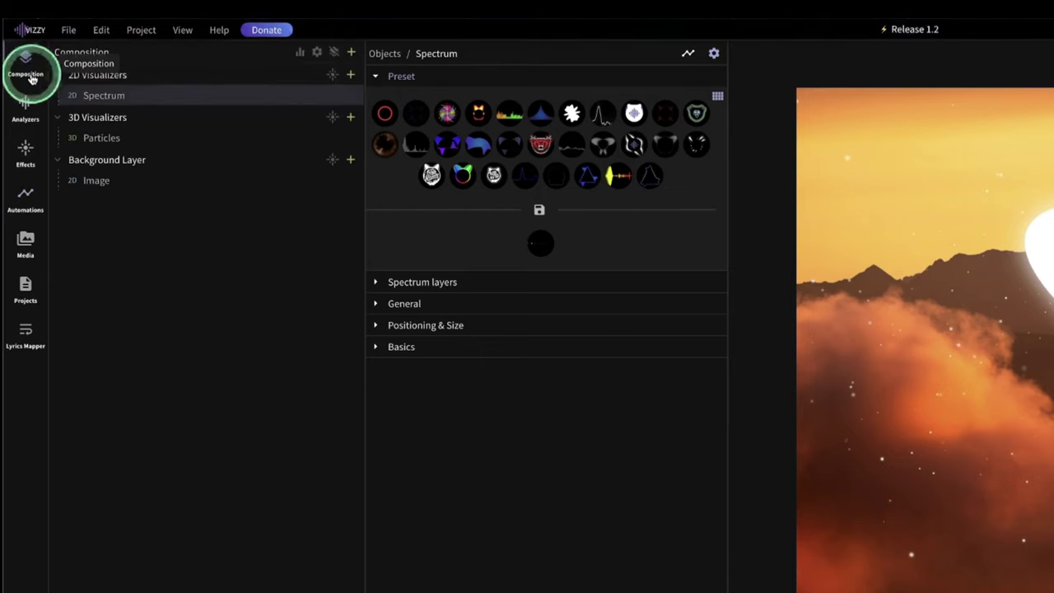
pyautogui.click(174, 315)
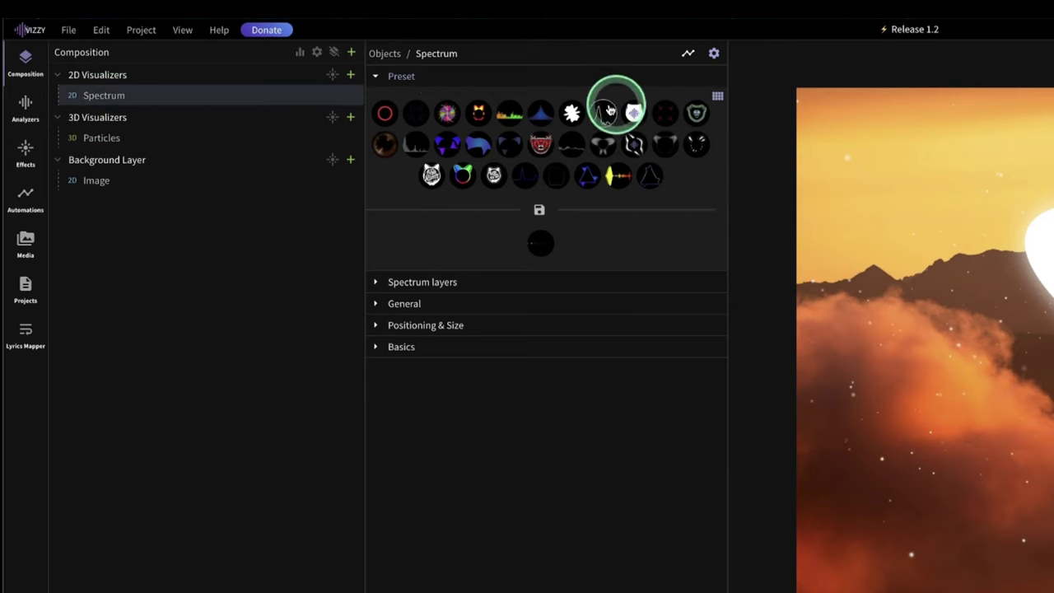
# Apply the Trap Nation preset by iGerman to the spectrum and preview it around the nine-second mark.
pyautogui.click(632, 113)
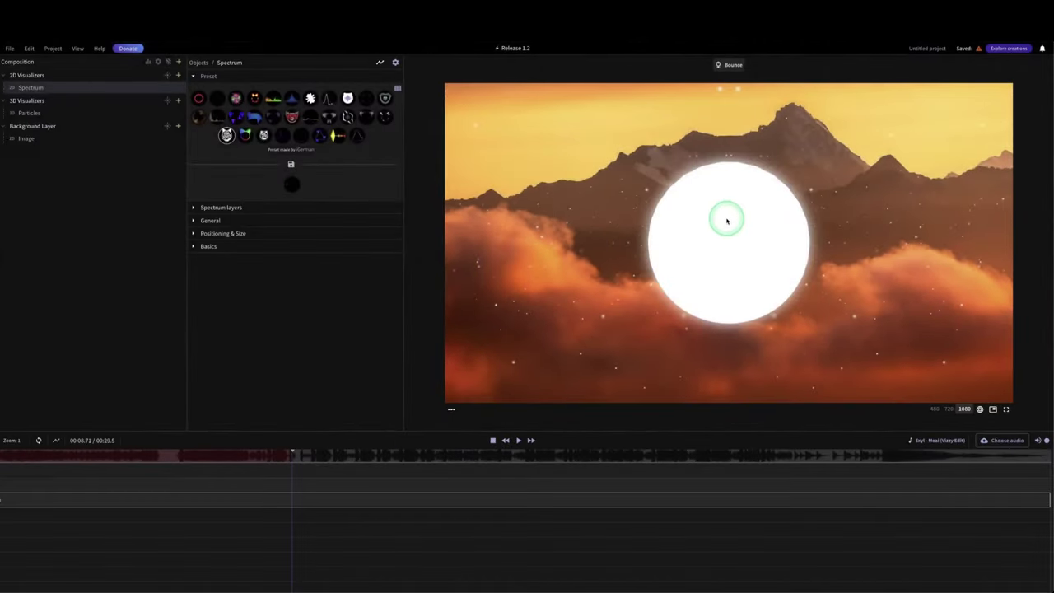
pyautogui.click(264, 452)
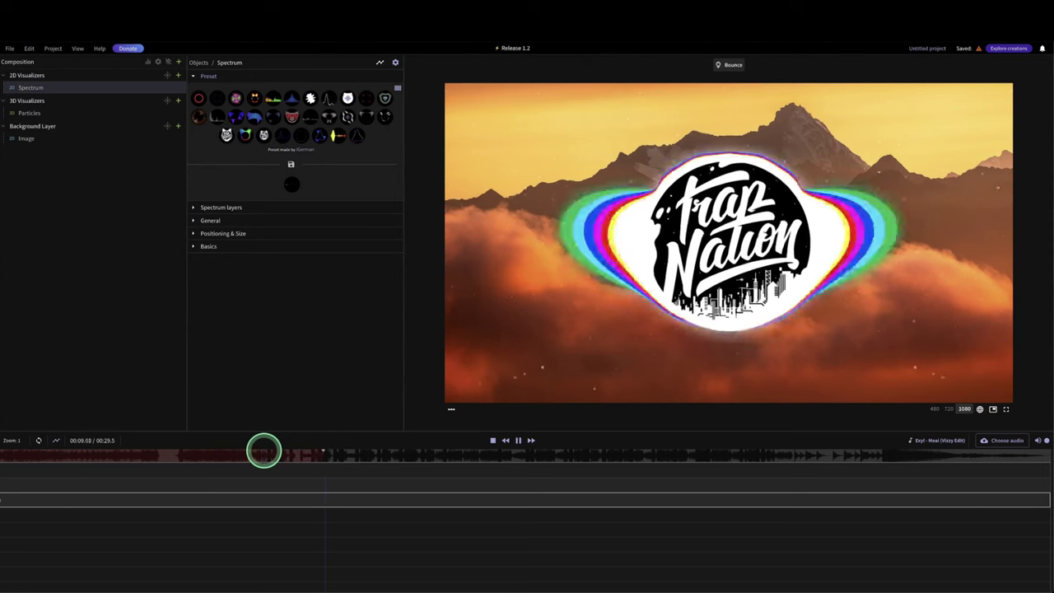
pyautogui.click(332, 455)
pyautogui.moveTo(334, 459)
pyautogui.mouseDown()
pyautogui.moveTo(324, 449)
pyautogui.moveTo(279, 462)
pyautogui.mouseUp()
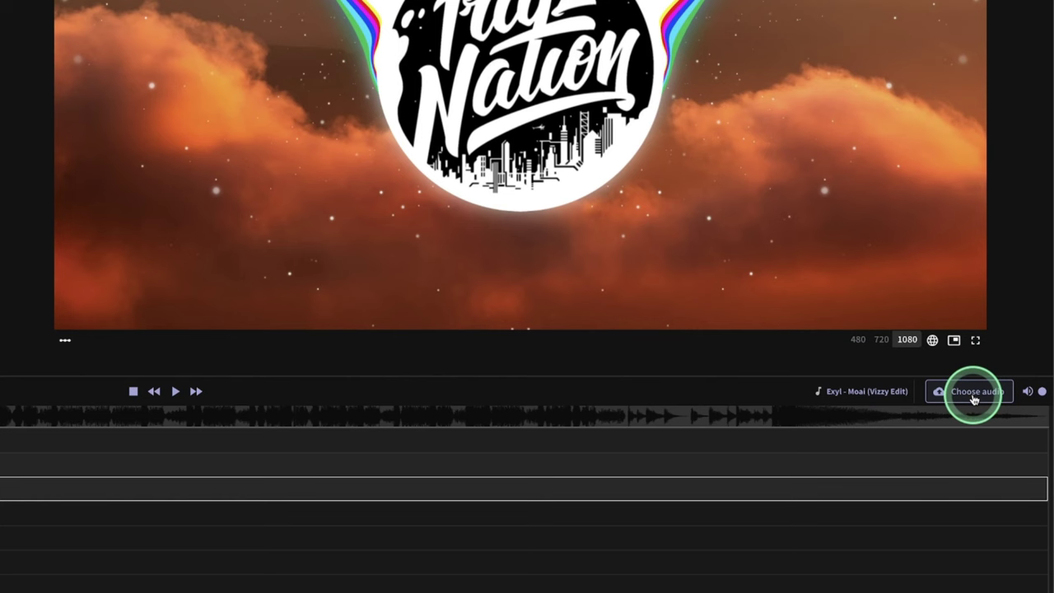
# Load "Hope for the Future (1).mp3" from Downloads as the project's audio.
pyautogui.click(973, 395)
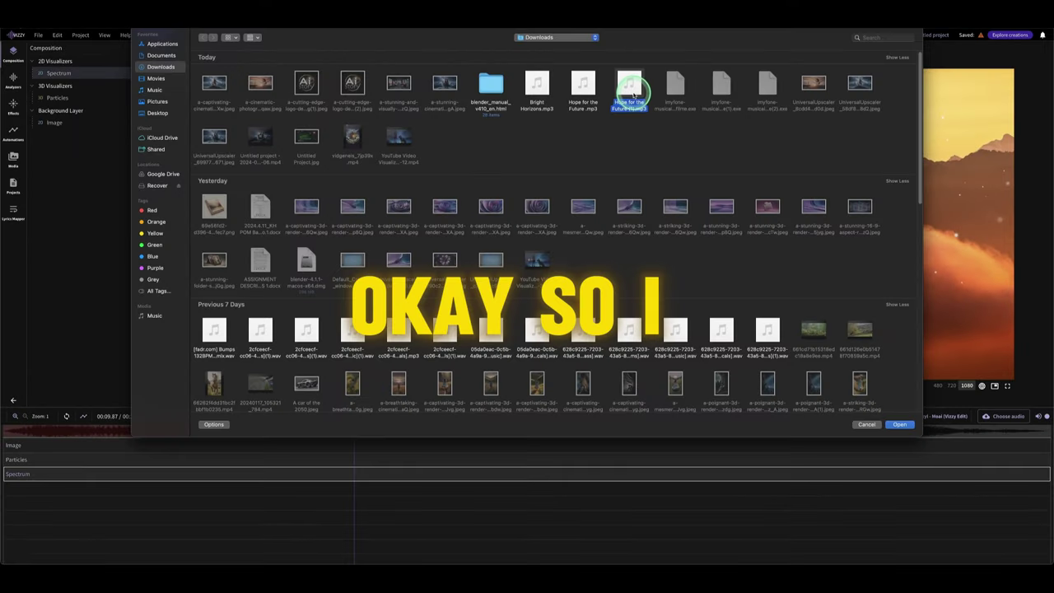
pyautogui.click(632, 85)
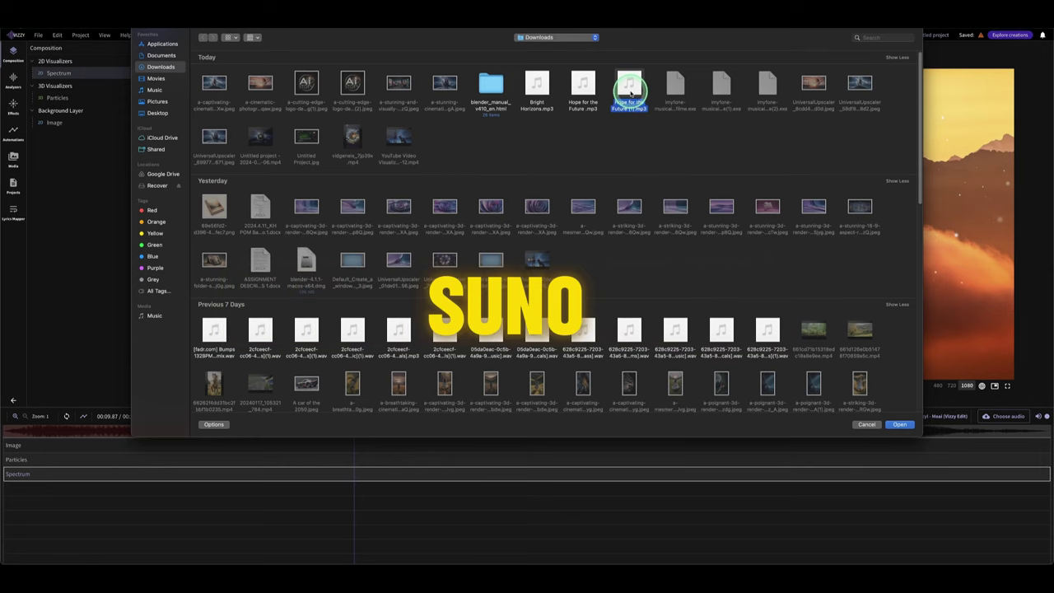
pyautogui.click(901, 426)
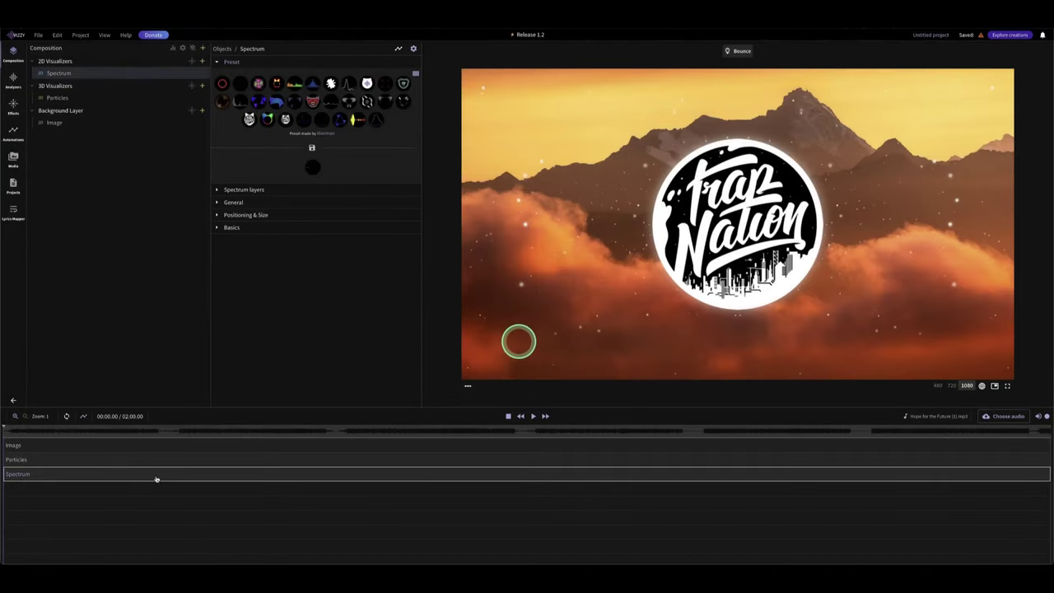
# Play the new song from near its start to check how the spectrum reacts, and pause it.
pyautogui.click(36, 438)
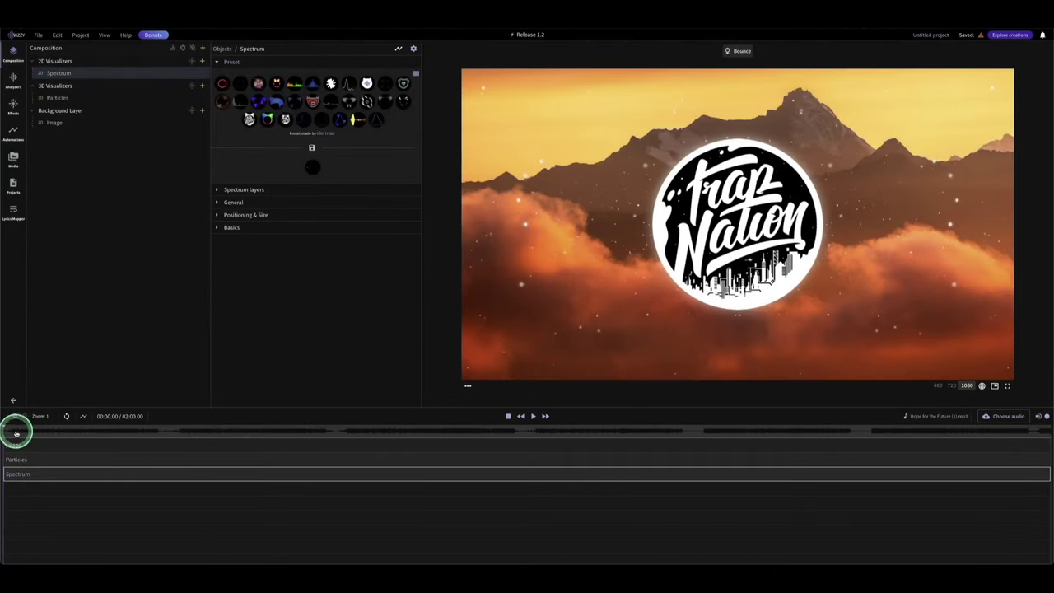
pyautogui.moveTo(10, 431)
pyautogui.mouseDown()
pyautogui.moveTo(232, 424)
pyautogui.moveTo(17, 434)
pyautogui.mouseUp()
pyautogui.press('space')
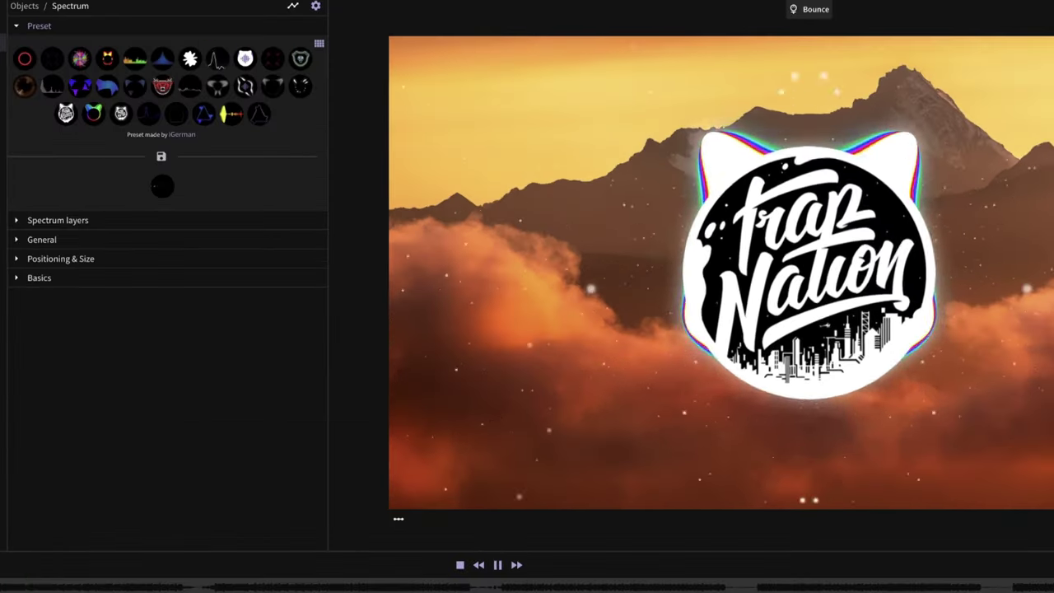
pyautogui.press('space')
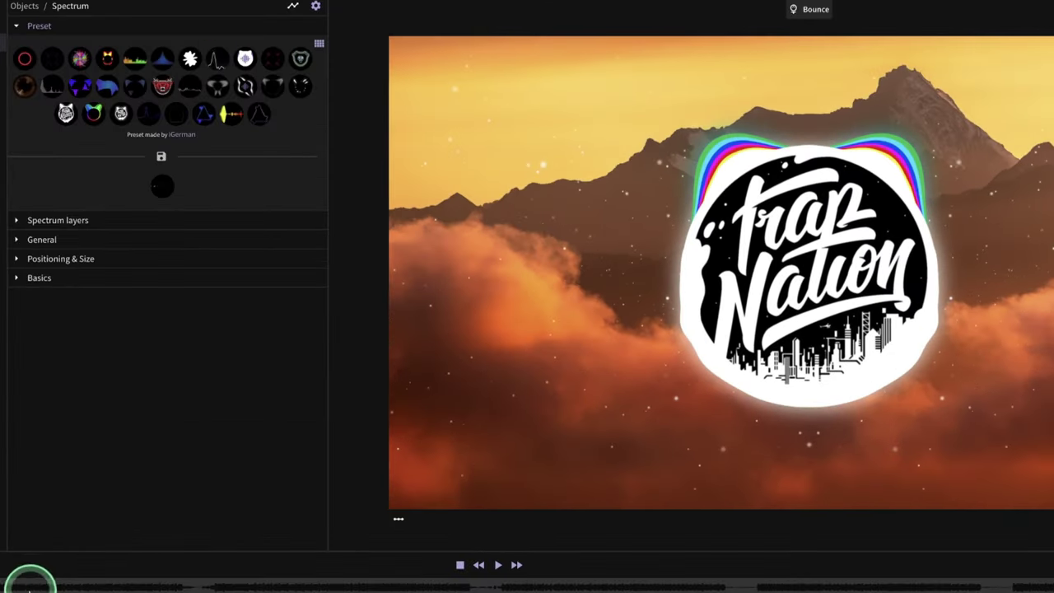
# Try the red ring preset by HyperBass and other spectrum presets on the visualizer.
pyautogui.click(25, 62)
pyautogui.press('space')
pyautogui.press('space')
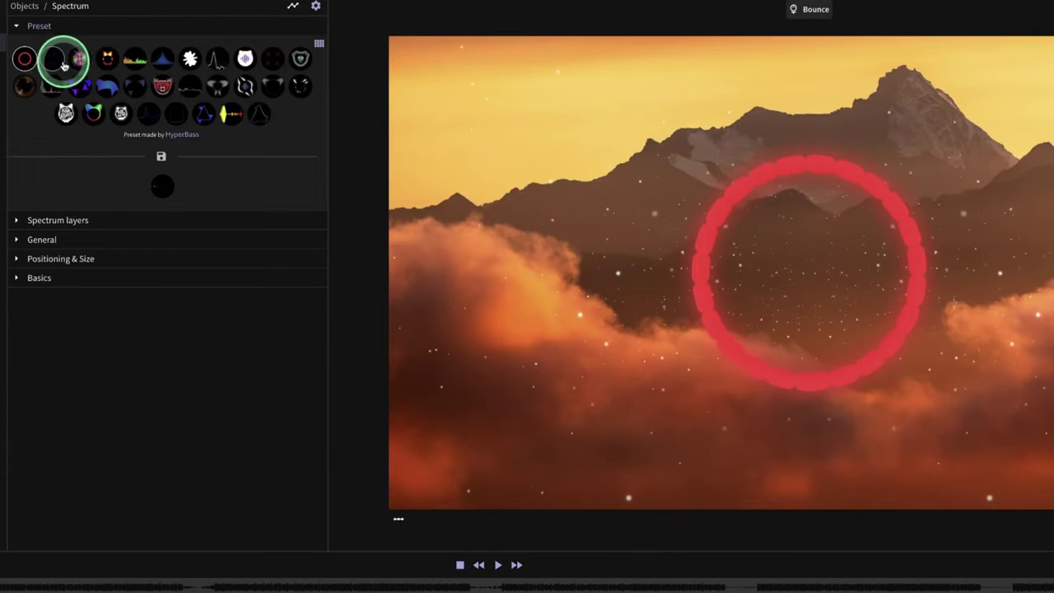
pyautogui.click(132, 61)
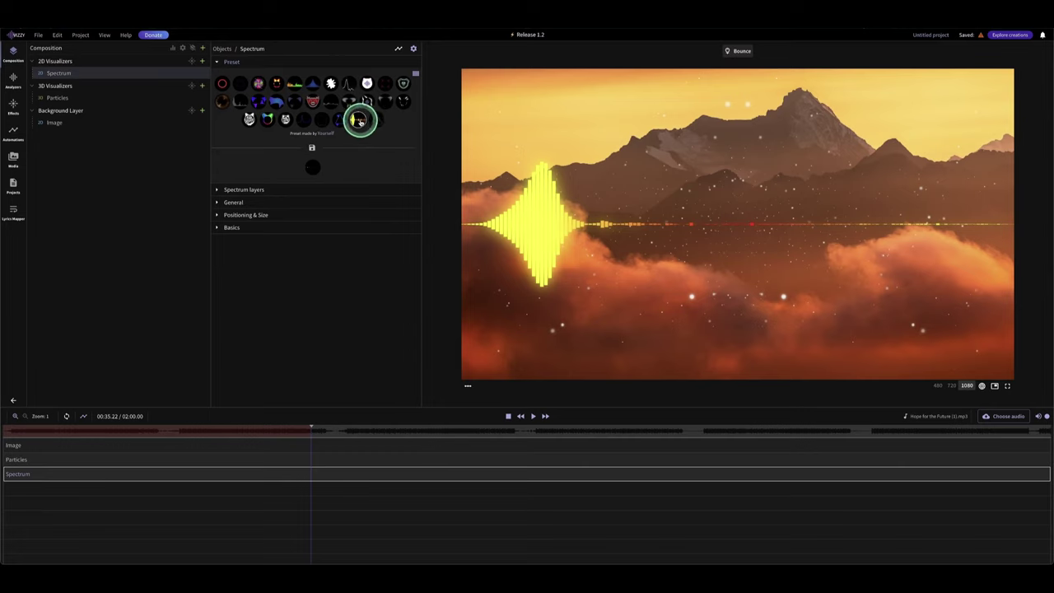
# Open the 3D particles layer's appearance settings and preview the particles around the 35-second mark.
pyautogui.click(60, 98)
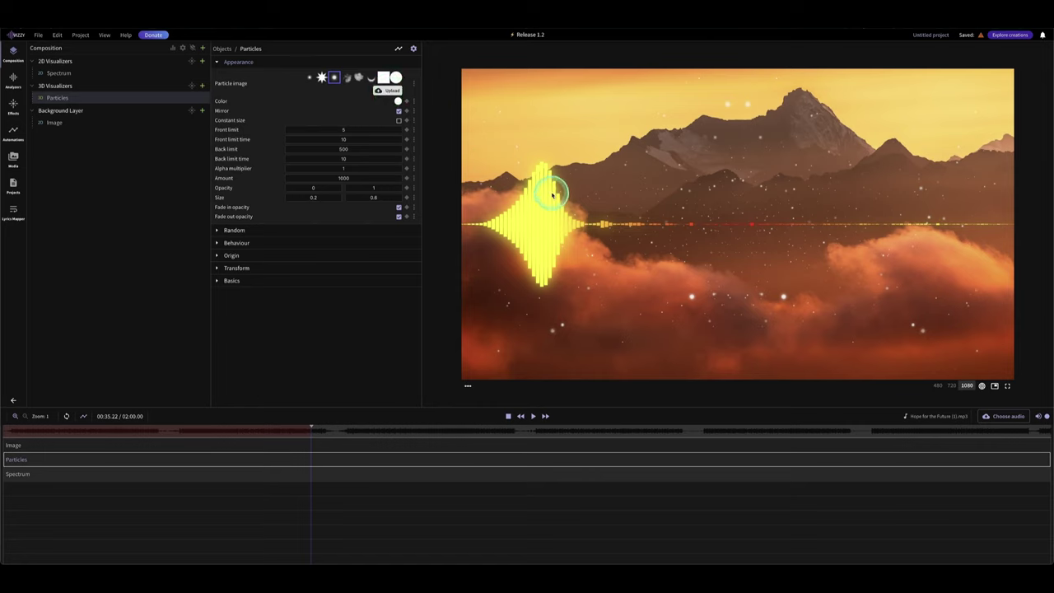
pyautogui.click(307, 429)
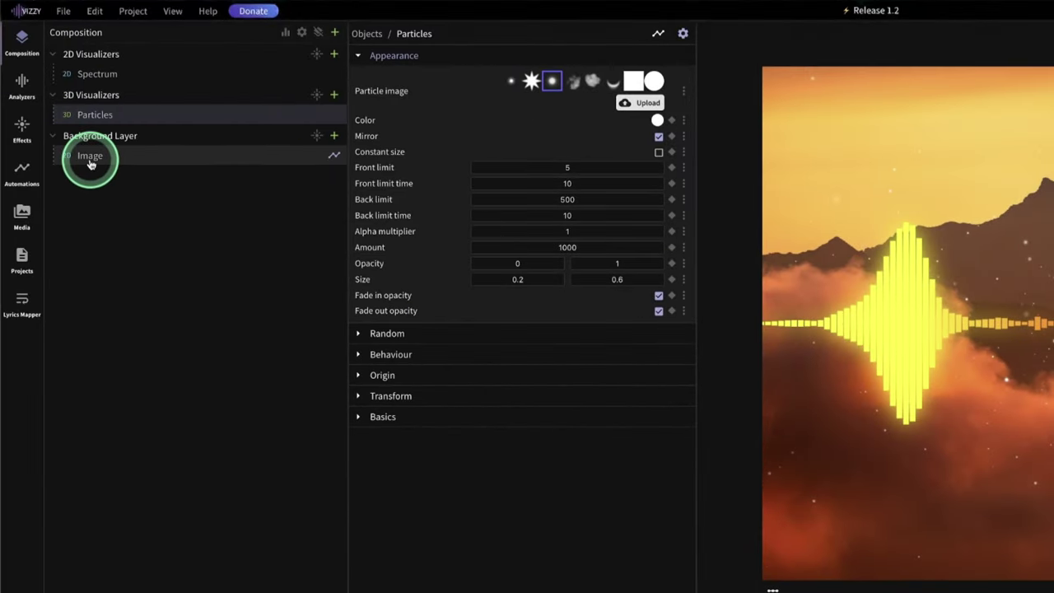
# Replace the background layer's default mountain image with the upscaled sunset girl image.
pyautogui.click(90, 161)
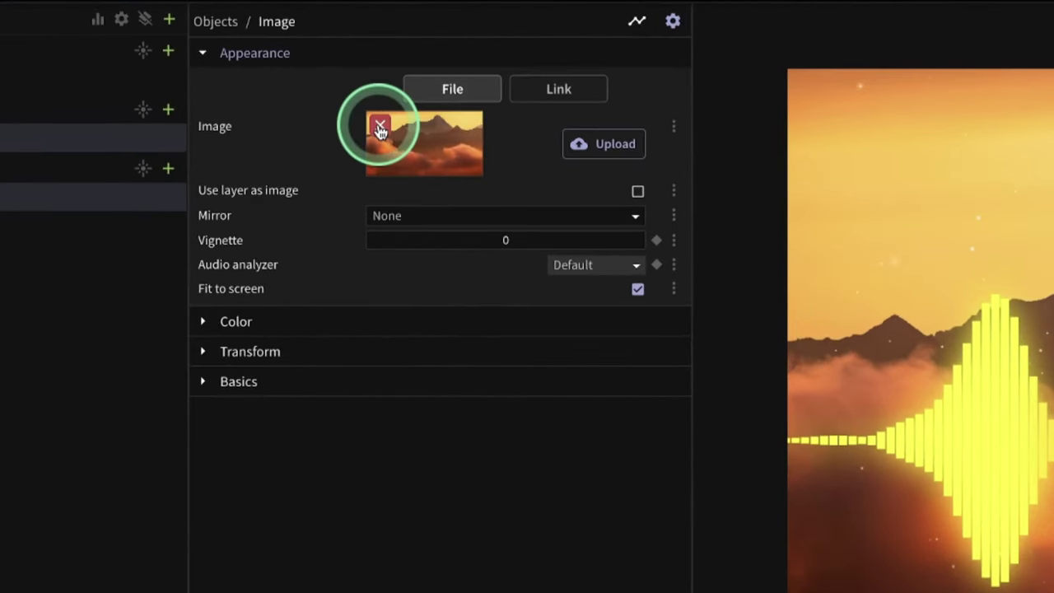
pyautogui.click(380, 130)
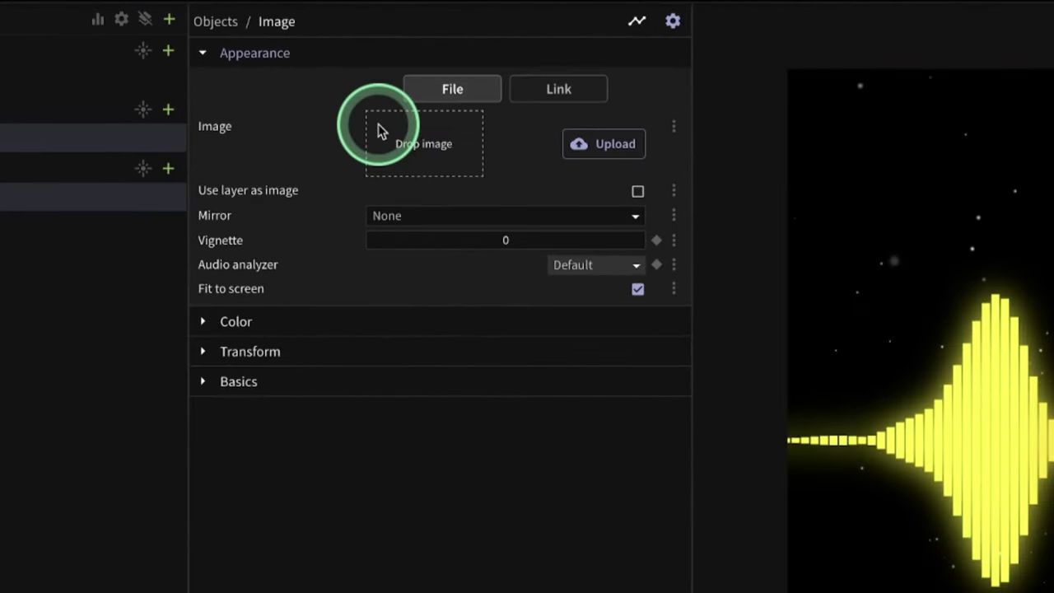
pyautogui.click(421, 145)
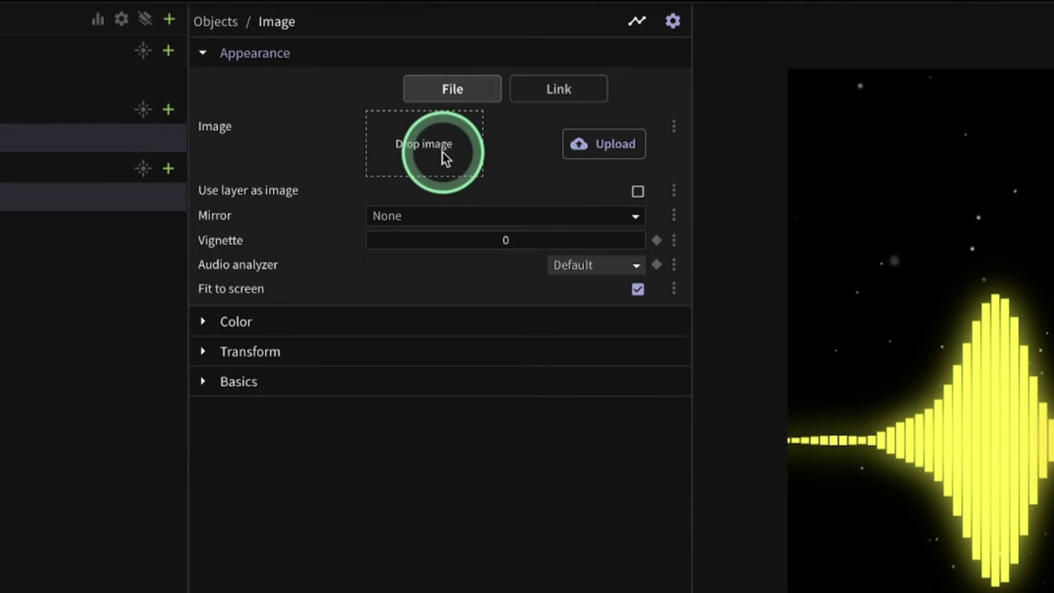
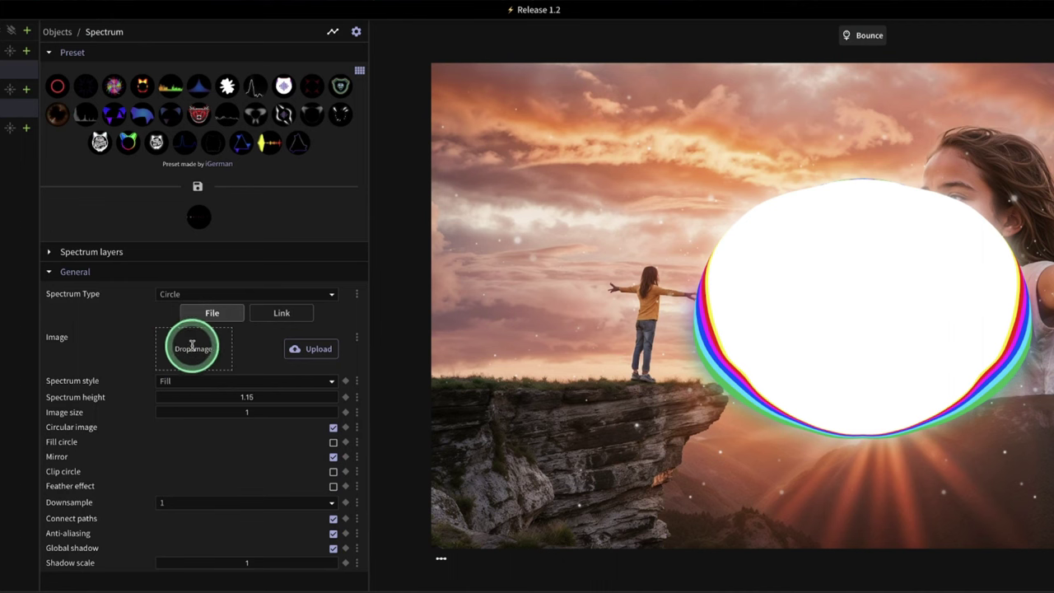
# Add the Ai story logo as the spectrum's centre image and set the spectrum style to Stroke.
pyautogui.click(193, 348)
pyautogui.doubleClick(670, 176)
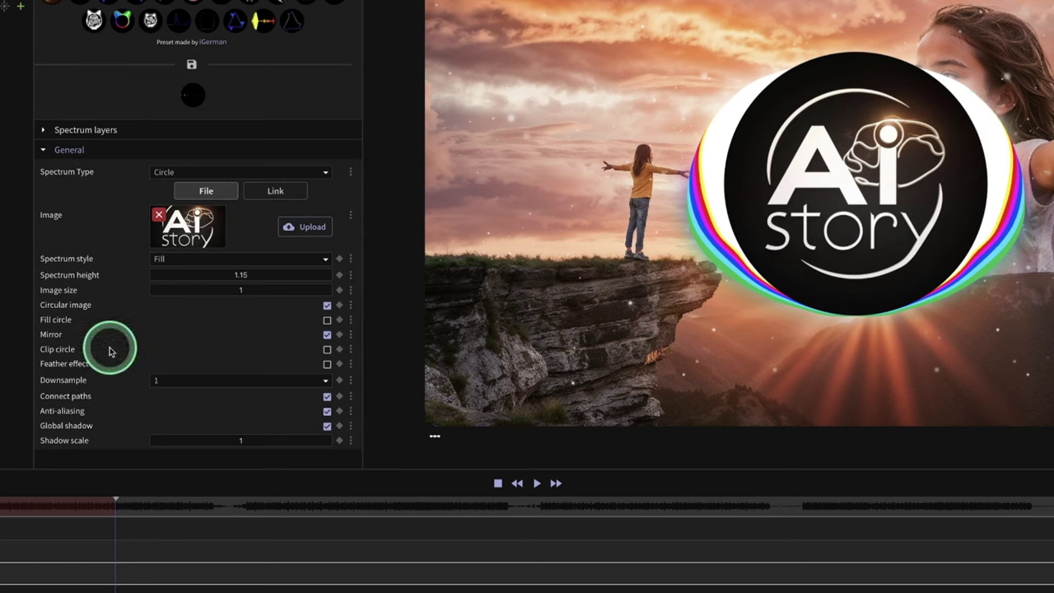
pyautogui.click(328, 259)
pyautogui.click(182, 274)
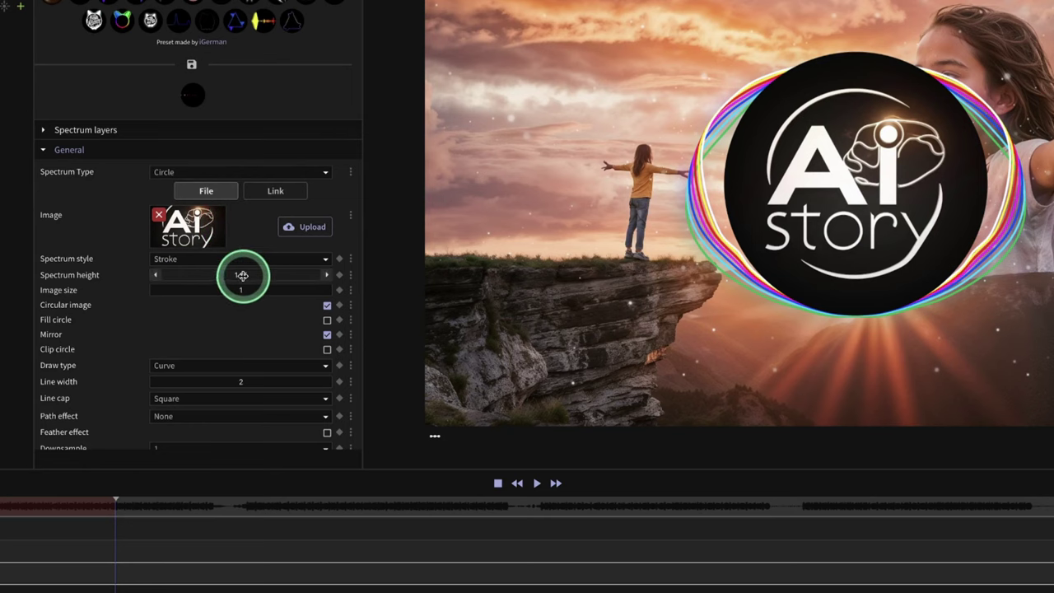
# Set the spectrum height to 1.3 and the logo's image size to 0.81.
pyautogui.write('0.52')
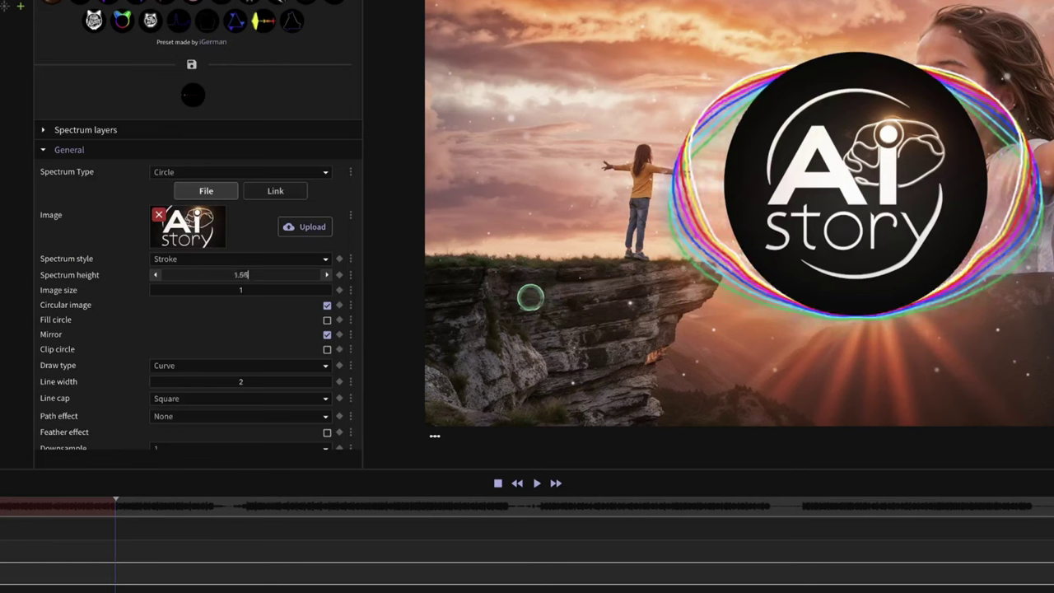
pyautogui.click(219, 277)
pyautogui.write('1.3')
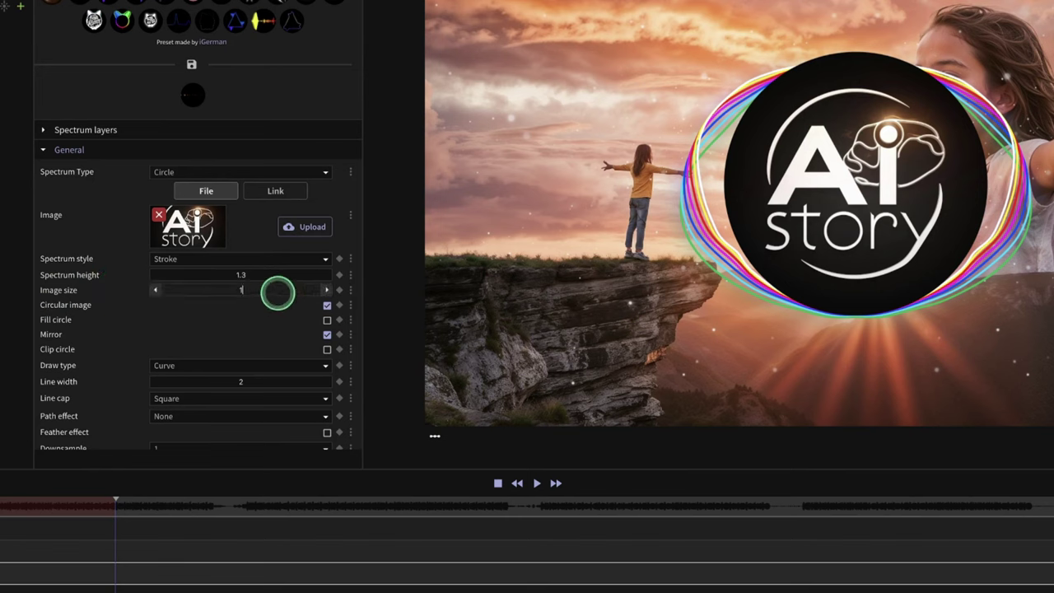
pyautogui.write('.17')
pyautogui.click(527, 296)
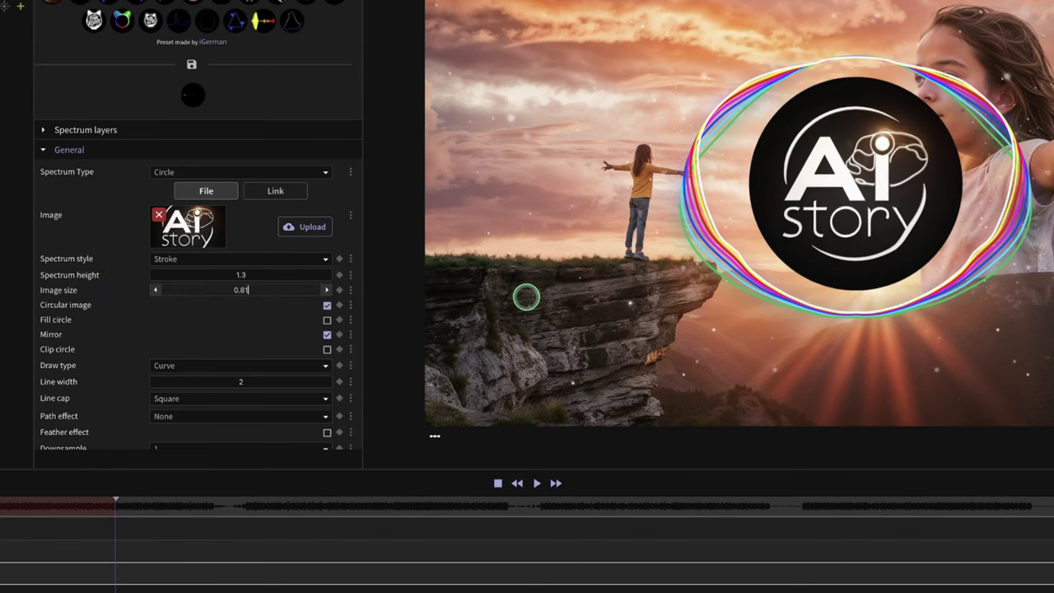
# Set the spectrum logo's image size to 0.56.
pyautogui.press('BackSpace')
pyautogui.press('BackSpace')
pyautogui.write('44')
pyautogui.press('BackSpace')
pyautogui.press('BackSpace')
pyautogui.press('BackSpace')
pyautogui.press('BackSpace')
pyautogui.write('0.51')
pyautogui.press('BackSpace')
pyautogui.write('6')
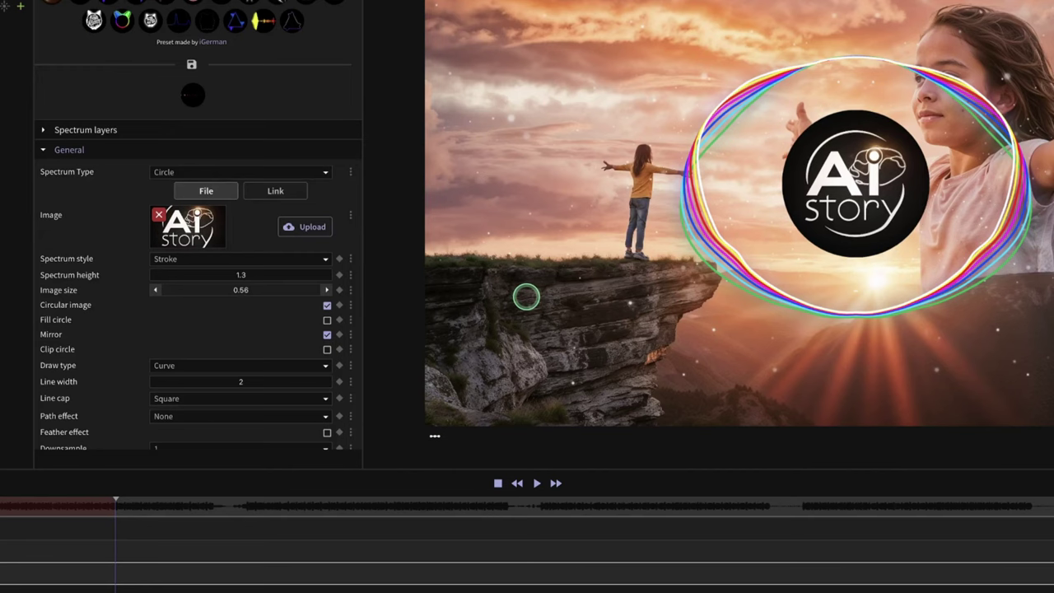
# Try the Line draw type on the spectrum, return it to Curve and look through the remaining general settings.
pyautogui.click(180, 367)
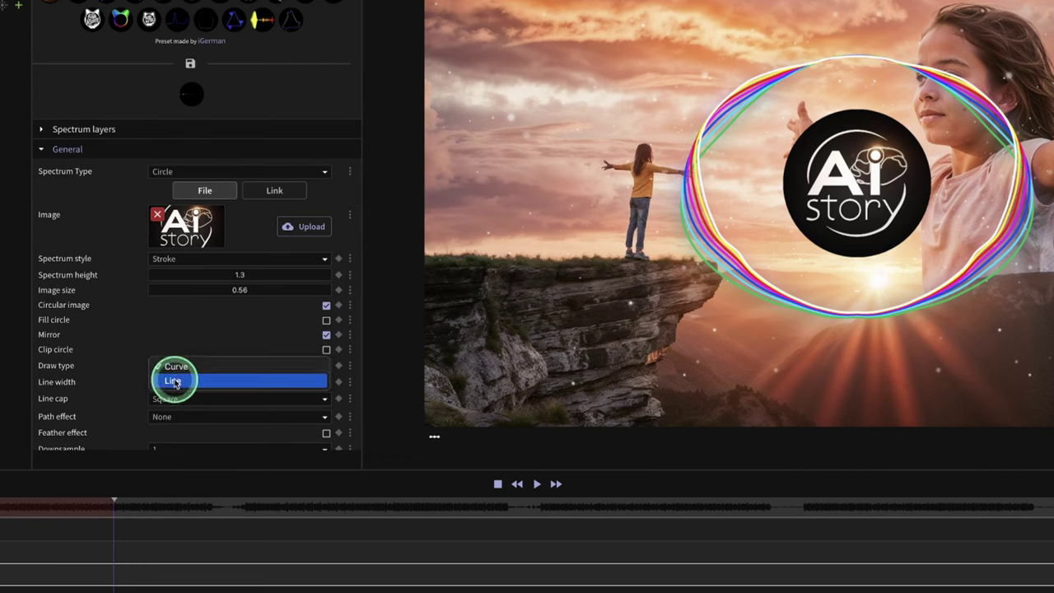
pyautogui.click(173, 381)
pyautogui.click(176, 365)
pyautogui.click(176, 352)
pyautogui.scroll(-4, 107, 387)
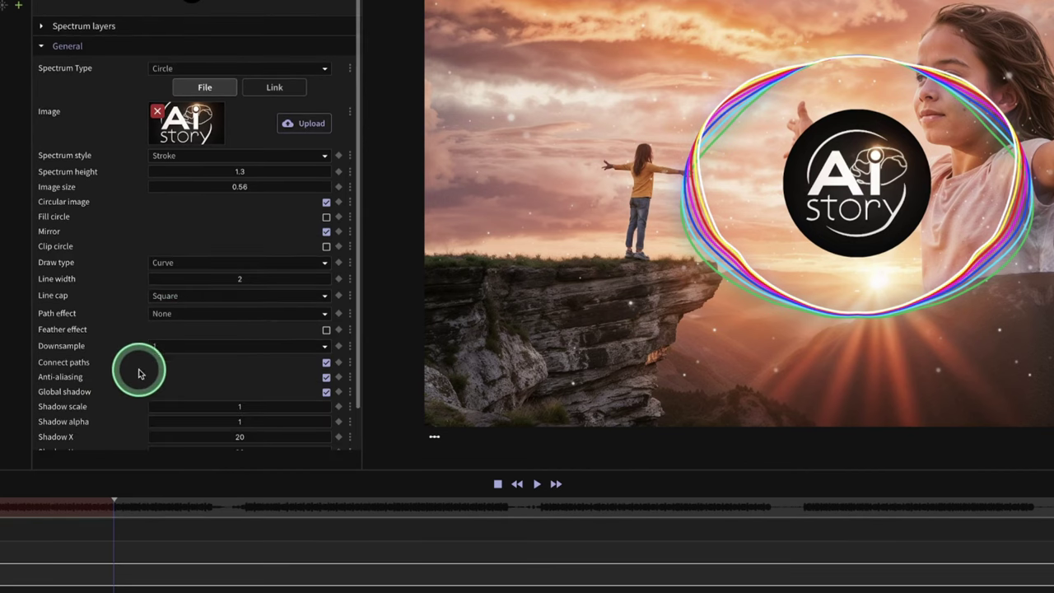
pyautogui.scroll(-2, 135, 382)
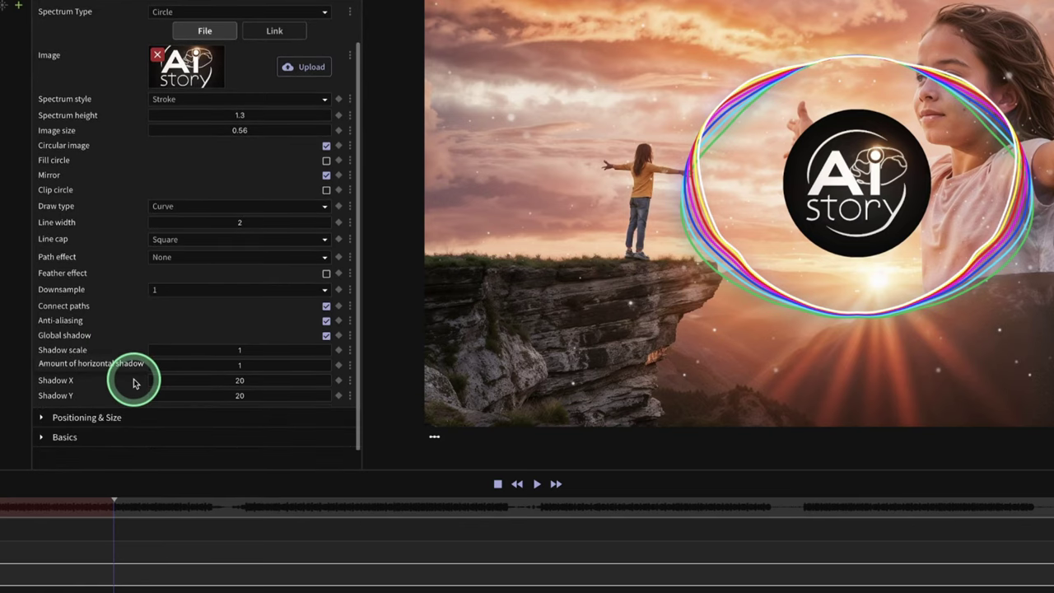
pyautogui.scroll(6, 136, 372)
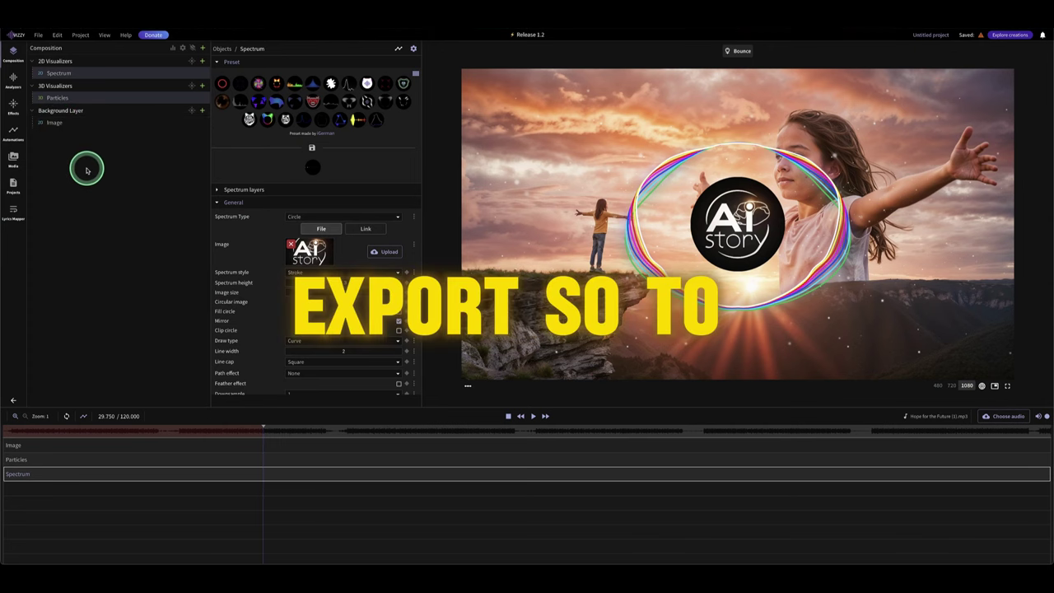
# Open the project's export settings, check the resolution options and set the frame rate to 24 FPS.
pyautogui.click(36, 34)
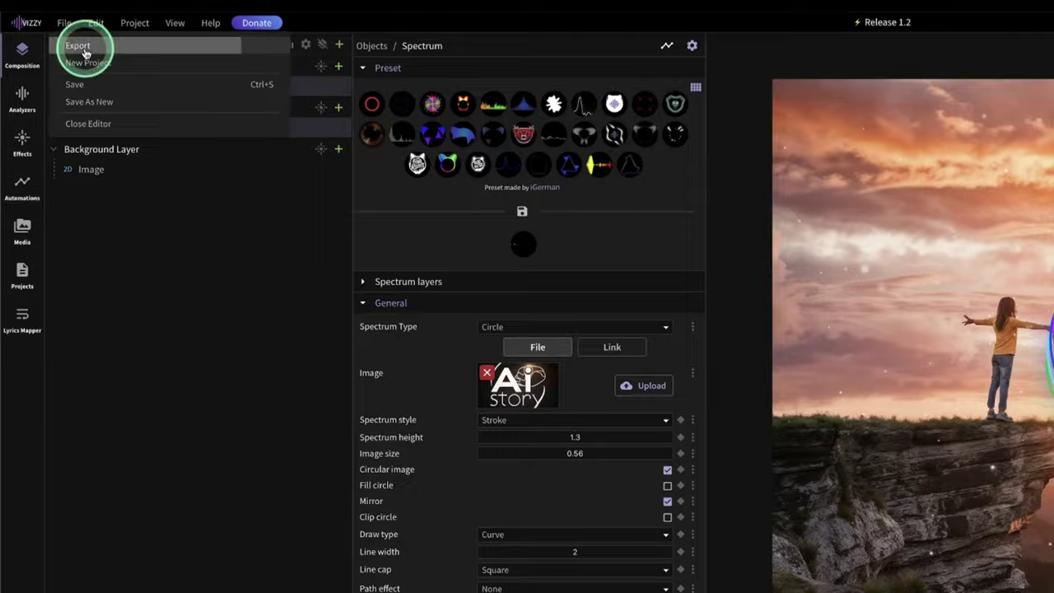
pyautogui.click(83, 48)
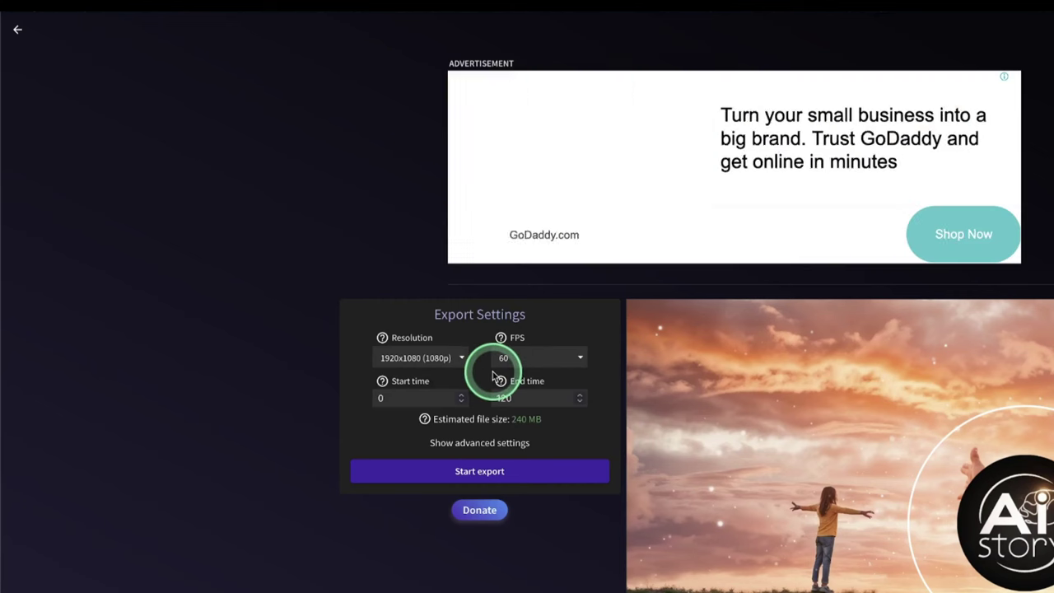
pyautogui.click(411, 354)
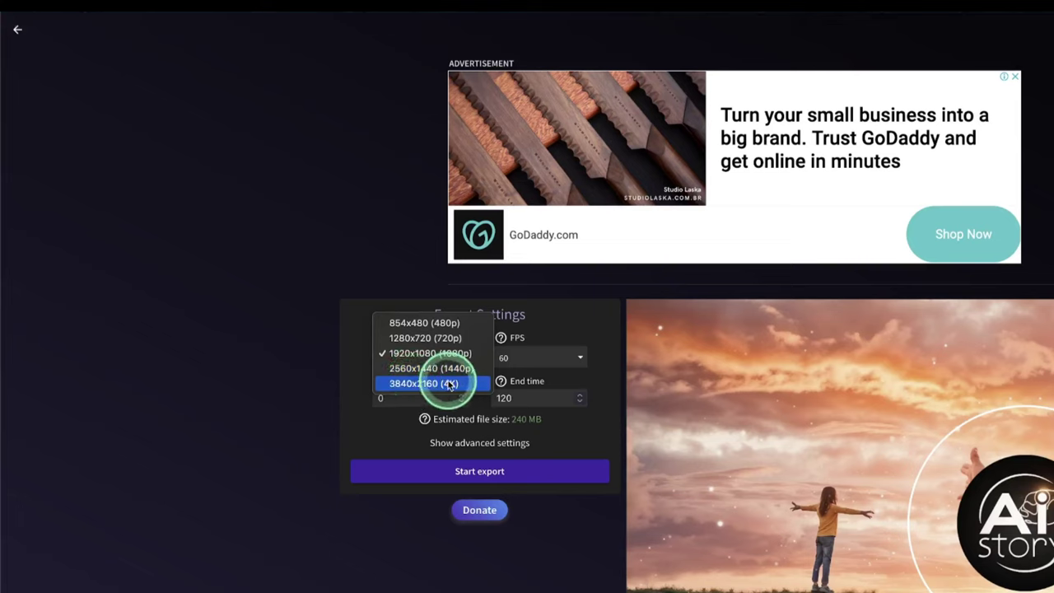
pyautogui.click(562, 312)
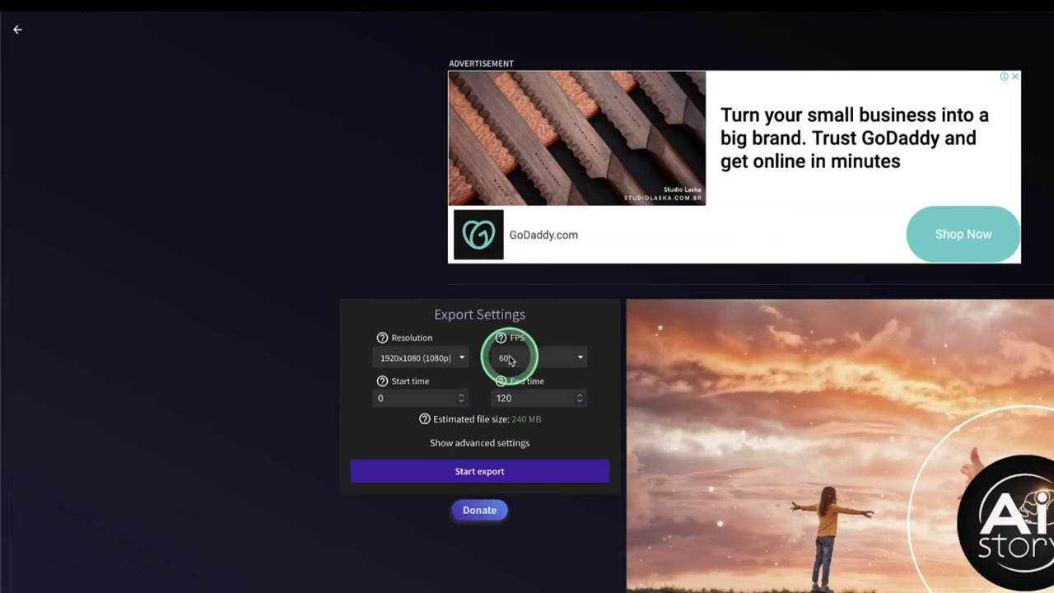
pyautogui.click(526, 360)
pyautogui.click(515, 275)
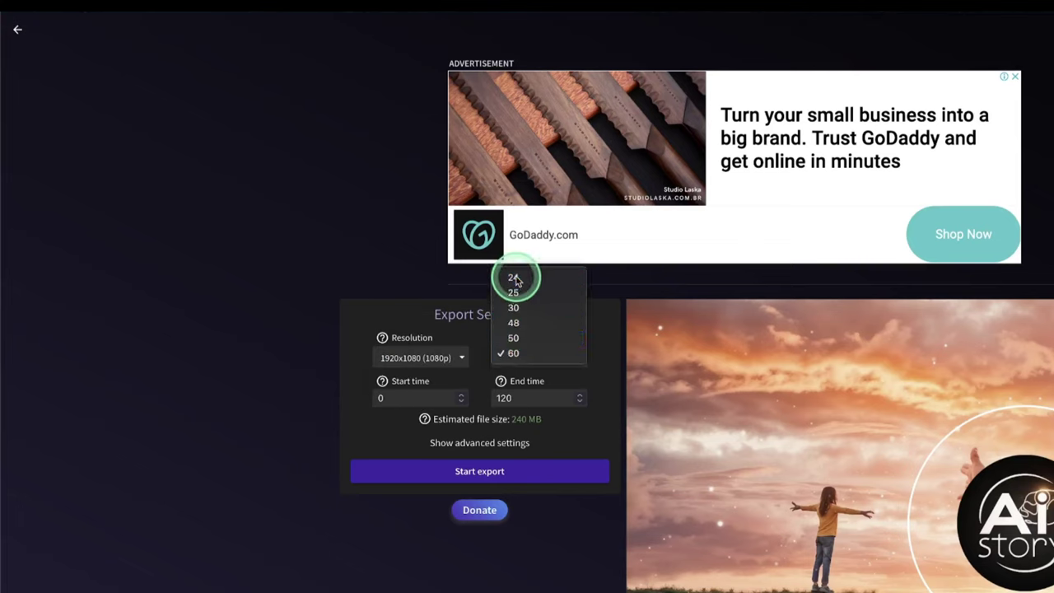
# Set the export end time to 60 seconds and start exporting the video.
pyautogui.click(387, 399)
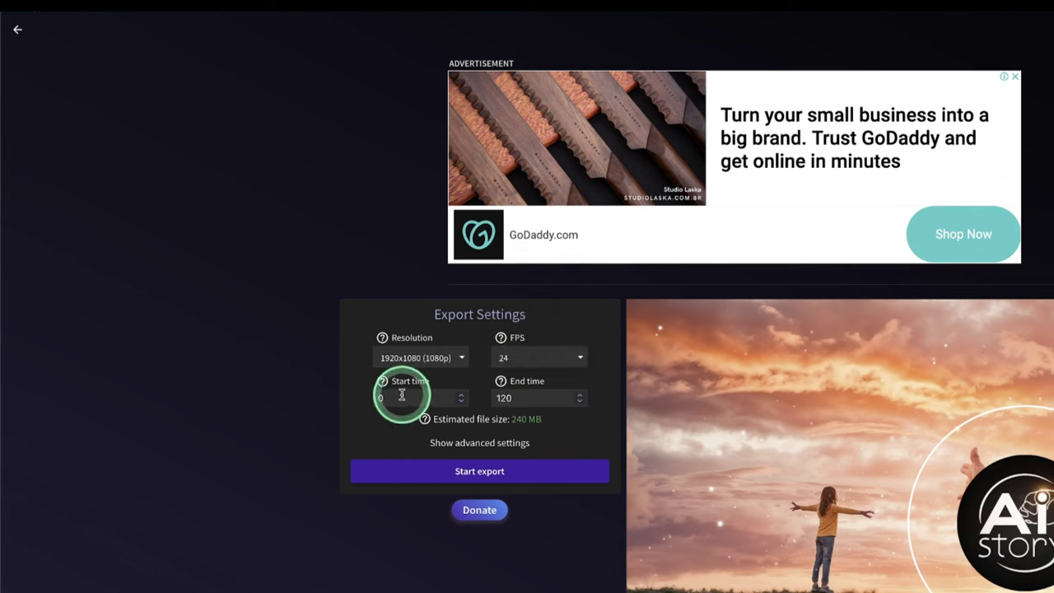
pyautogui.click(534, 392)
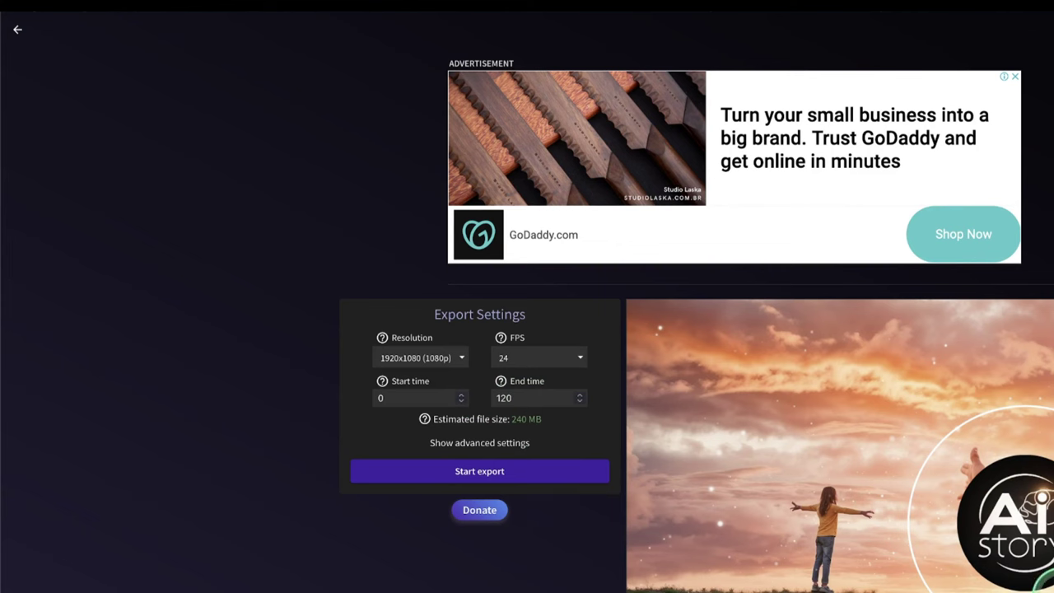
pyautogui.doubleClick(529, 399)
pyautogui.write('60')
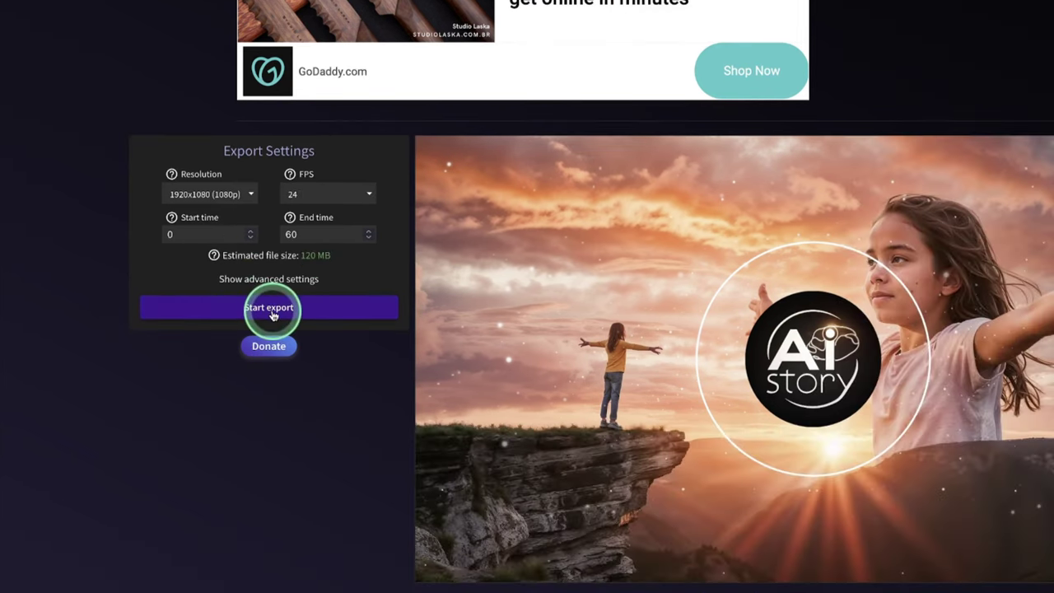
pyautogui.click(273, 313)
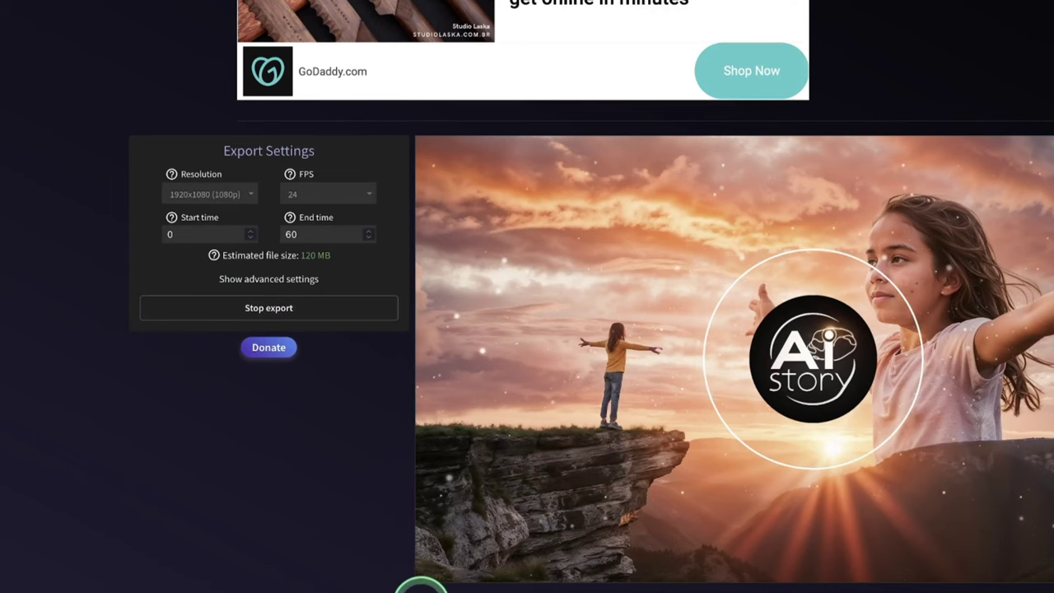